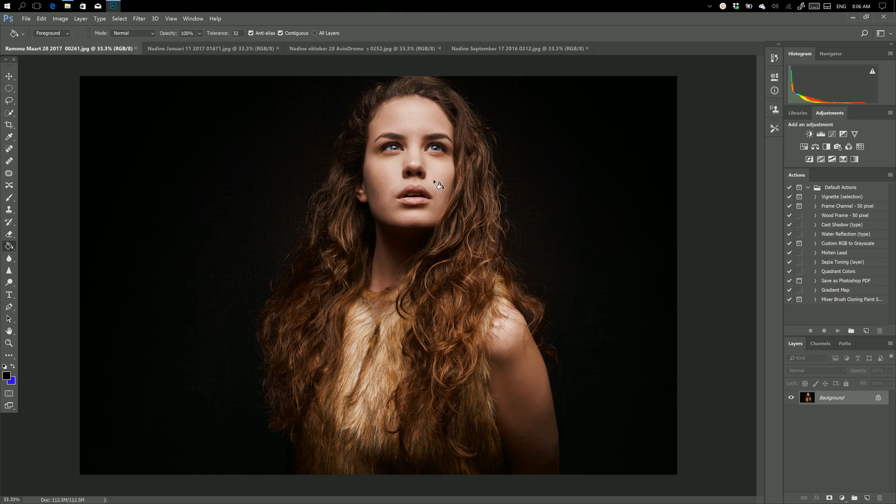
Zoom the portrait to 100% and pan so the model's face fills the window.
{"action": "left_click", "coordinate": [173, 20]}
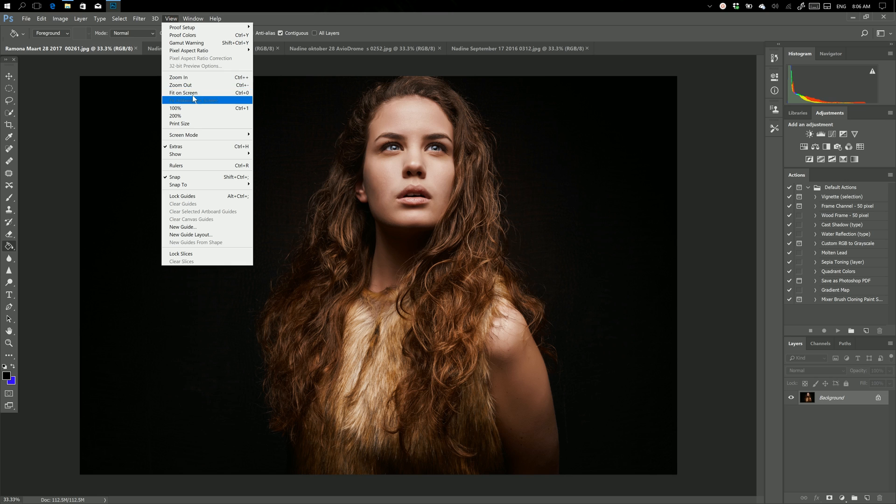
{"action": "left_click", "coordinate": [193, 108]}
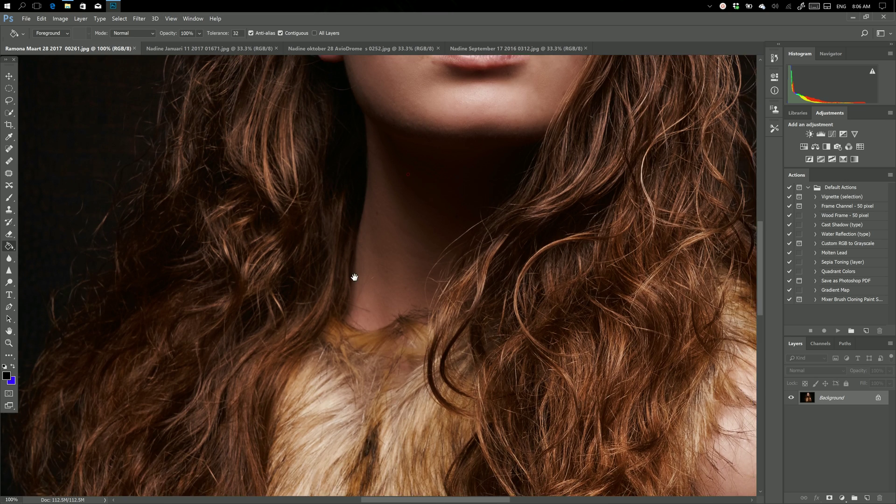
{"action": "left_click_drag", "start_coordinate": [380, 228], "coordinate": [328, 361]}
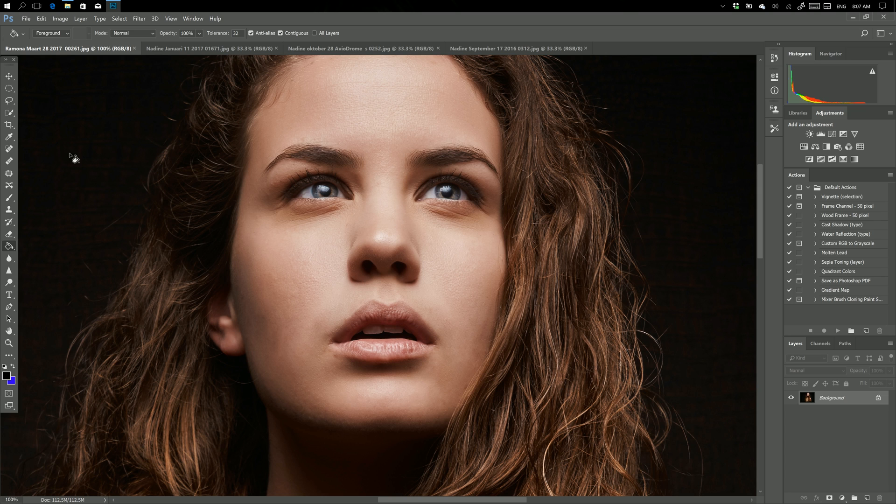
Heal several small forehead blemishes with an enlarged Spot Healing Brush.
{"action": "left_click", "coordinate": [9, 149]}
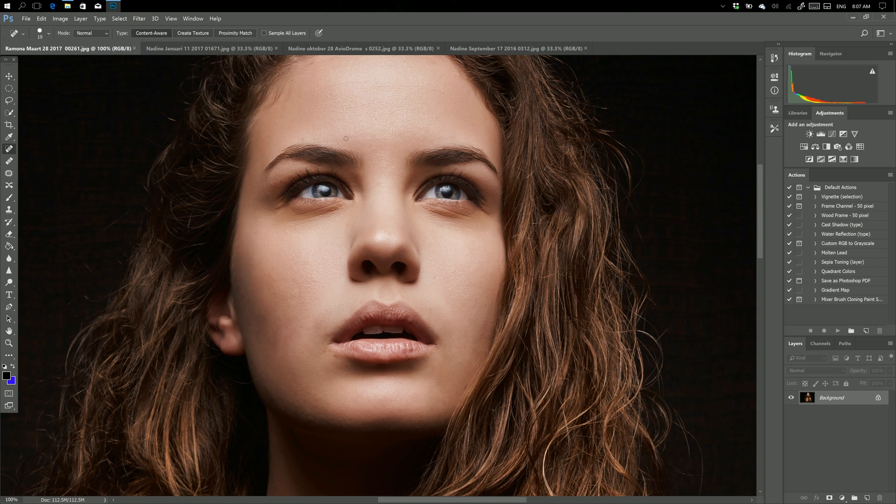
{"action": "key", "text": "bracketright"}
{"action": "key", "text": "bracketright"}
{"action": "key", "text": "bracketright"}
{"action": "key", "text": "bracketright"}
{"action": "key", "text": "bracketright"}
{"action": "left_click_drag", "start_coordinate": [407, 101], "coordinate": [372, 108]}
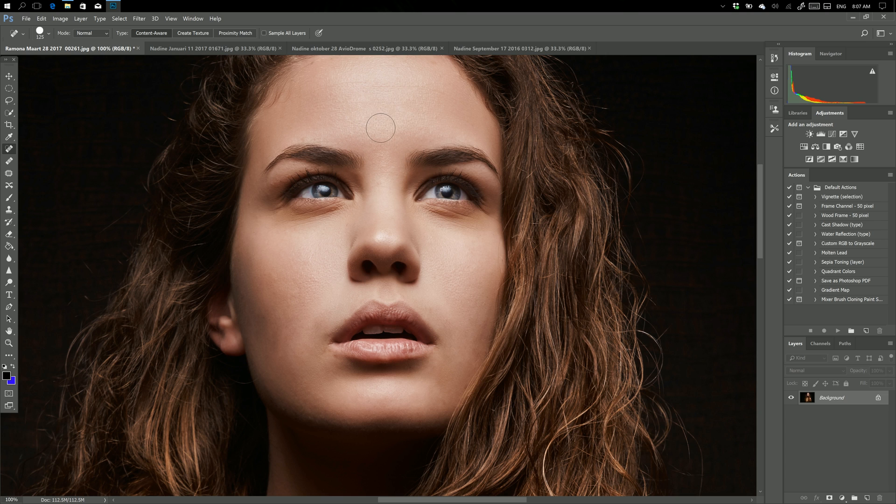
{"action": "left_click_drag", "start_coordinate": [382, 107], "coordinate": [397, 114]}
{"action": "left_click_drag", "start_coordinate": [386, 114], "coordinate": [400, 121]}
{"action": "left_click", "coordinate": [9, 166]}
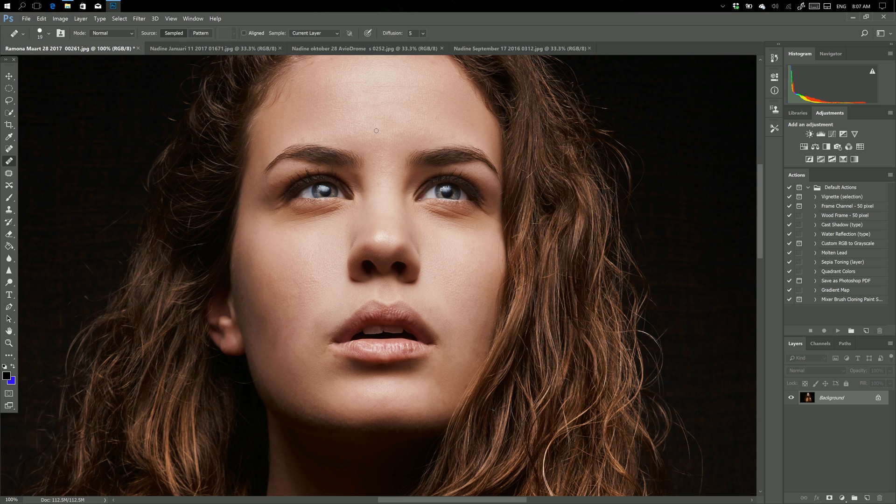
Smooth forehead blemishes with the Healing Brush, sampling clean nearby skin.
{"action": "key", "text": "bracketright"}
{"action": "key", "text": "bracketright"}
{"action": "key", "text": "bracketright"}
{"action": "key", "text": "bracketright"}
{"action": "key", "text": "bracketright"}
{"action": "left_click", "coordinate": [356, 103], "text": "alt"}
{"action": "left_click", "coordinate": [406, 125]}
{"action": "left_click", "coordinate": [328, 104], "text": "alt"}
{"action": "left_click", "coordinate": [391, 105]}
{"action": "left_click_drag", "start_coordinate": [378, 113], "coordinate": [363, 113]}
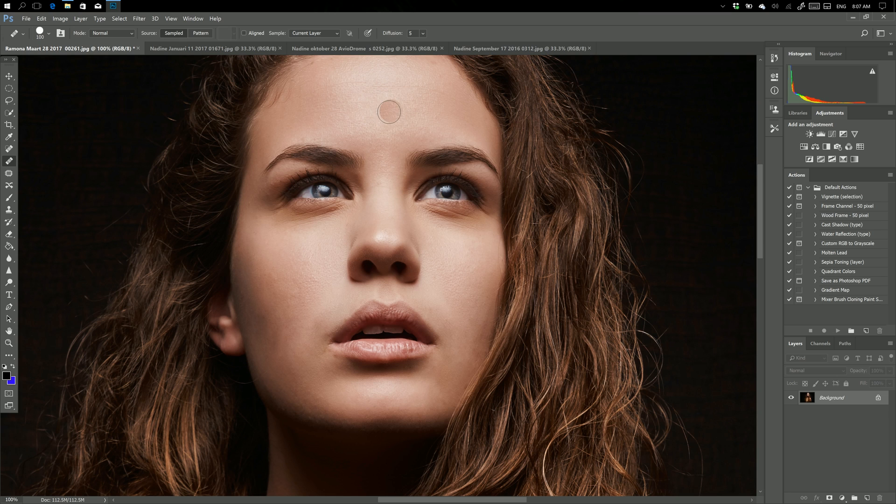
{"action": "left_click", "coordinate": [384, 119]}
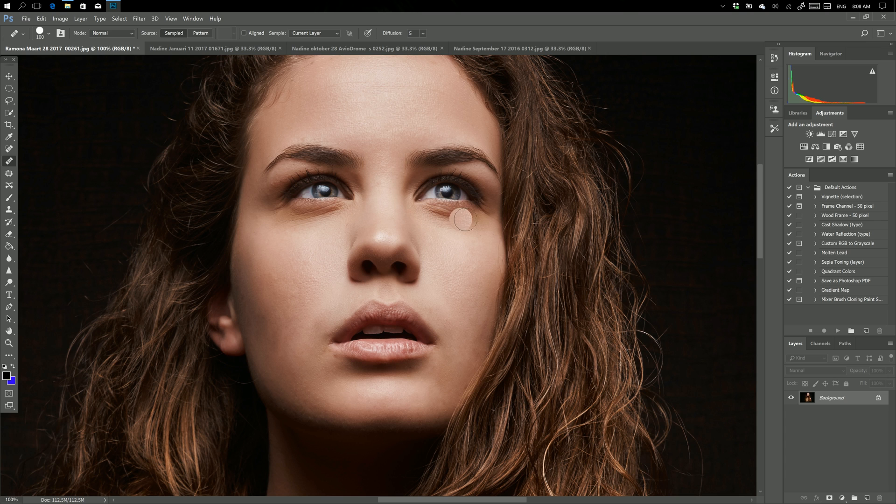
Heal the skin under the eye with the sampled source.
{"action": "left_click", "coordinate": [286, 223]}
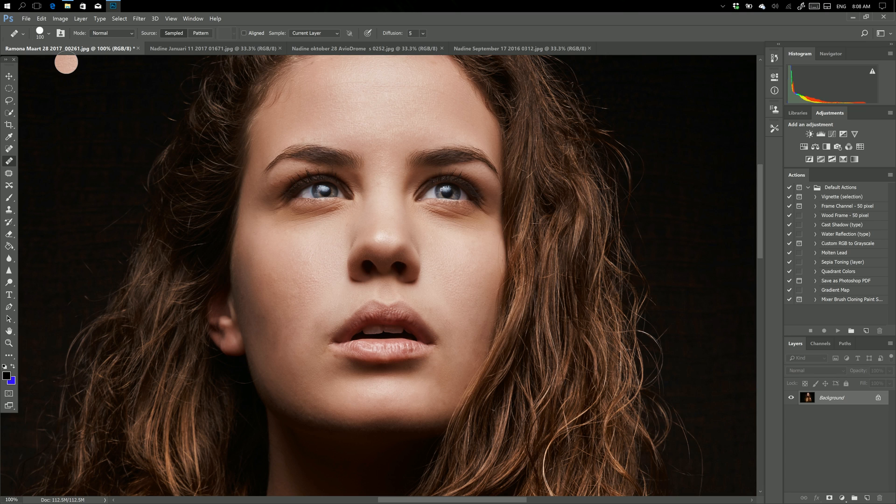
{"action": "left_click", "coordinate": [49, 36]}
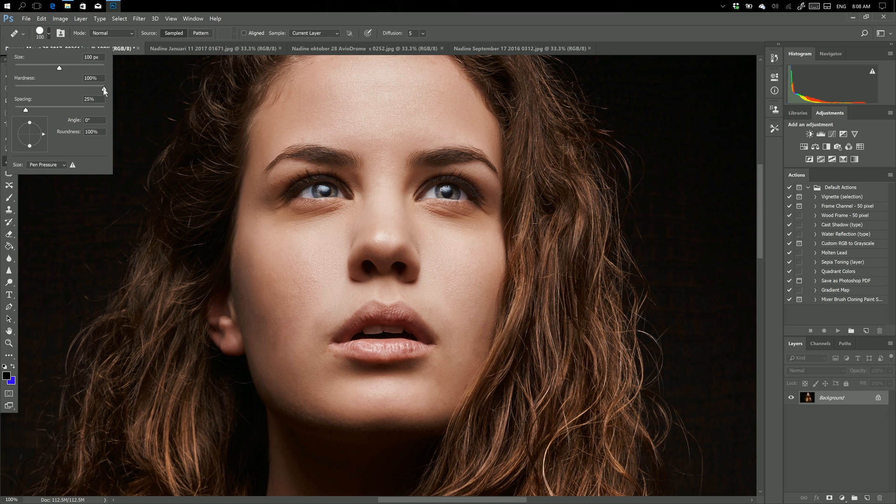
{"action": "type", "text": "0"}
Shape the brush tip oval at 40% roundness, tilted about 14°, and sample under the eye.
{"action": "left_click_drag", "start_coordinate": [29, 122], "coordinate": [33, 131]}
{"action": "left_click_drag", "start_coordinate": [44, 133], "coordinate": [45, 130]}
{"action": "left_click", "coordinate": [308, 223]}
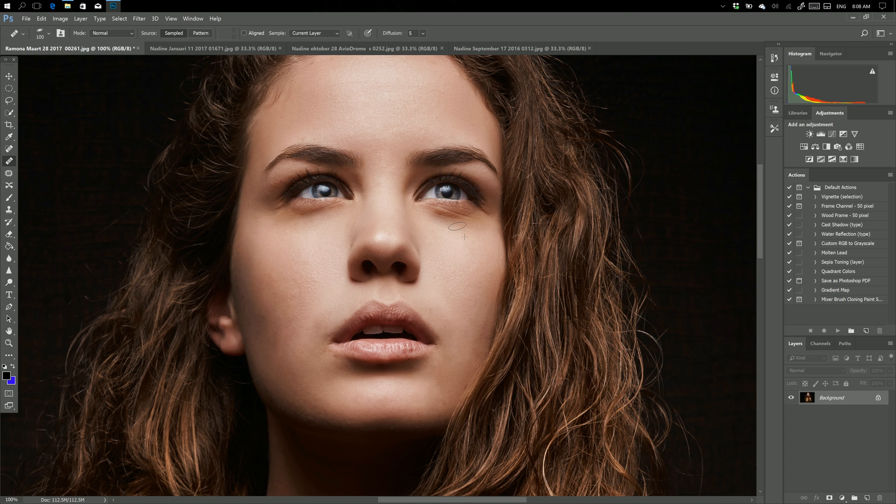
{"action": "left_click", "coordinate": [430, 219], "text": "alt"}
{"action": "left_click", "coordinate": [459, 248], "text": "alt"}
Add a new blank Layer 1 and set healing to sample All Layers.
{"action": "left_click", "coordinate": [81, 18]}
{"action": "mouse_move", "coordinate": [119, 26]}
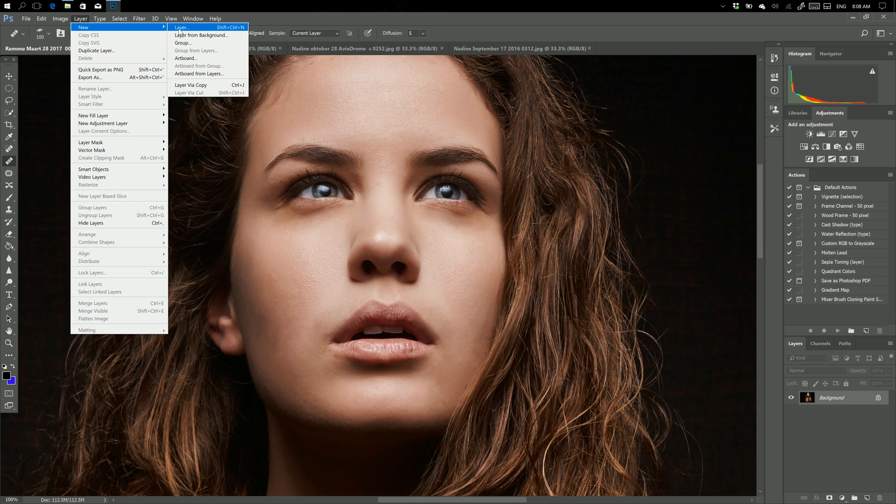
{"action": "left_click", "coordinate": [181, 28]}
{"action": "left_click", "coordinate": [529, 156]}
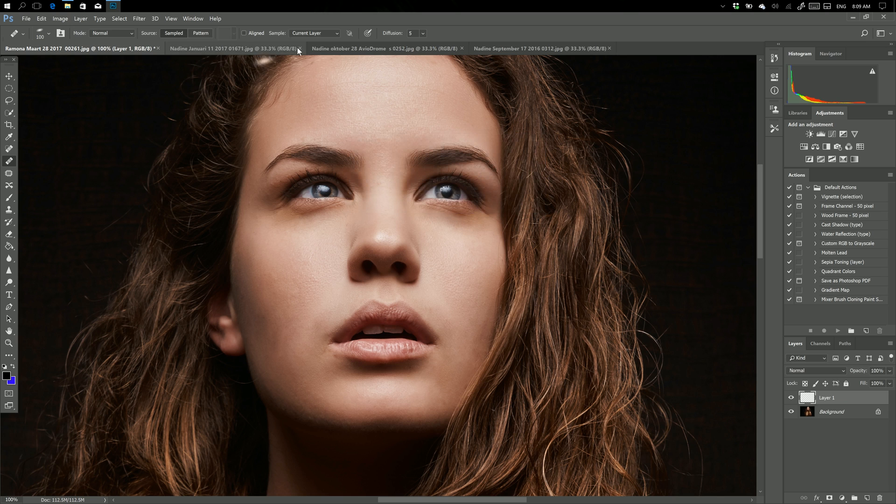
{"action": "left_click", "coordinate": [337, 33]}
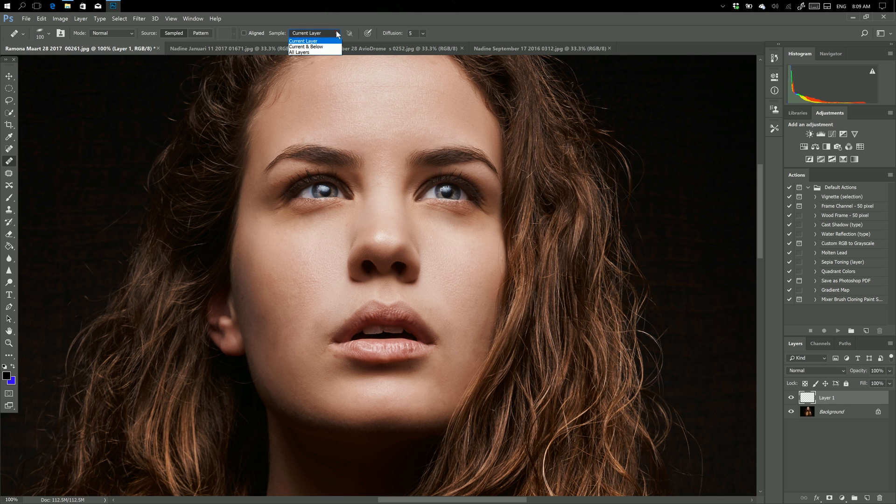
{"action": "left_click", "coordinate": [314, 52]}
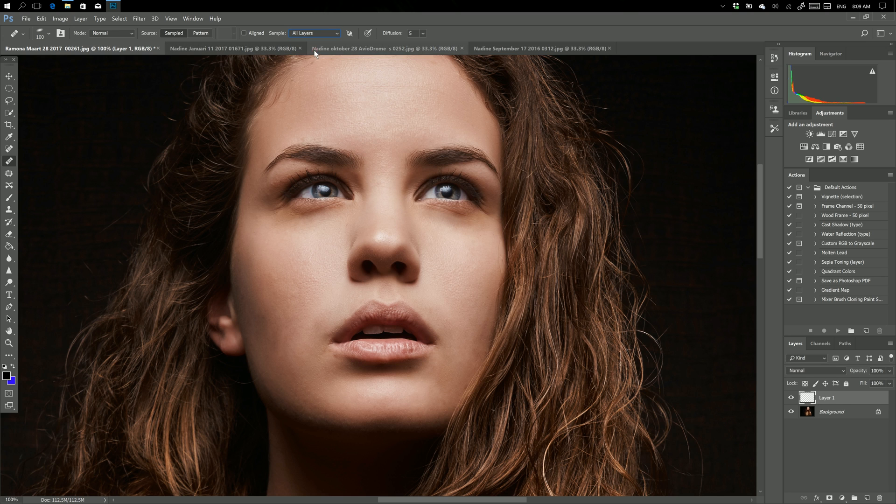
Heal the skin under both eyes on Layer 1 from cheek source points.
{"action": "left_click", "coordinate": [432, 223], "text": "alt"}
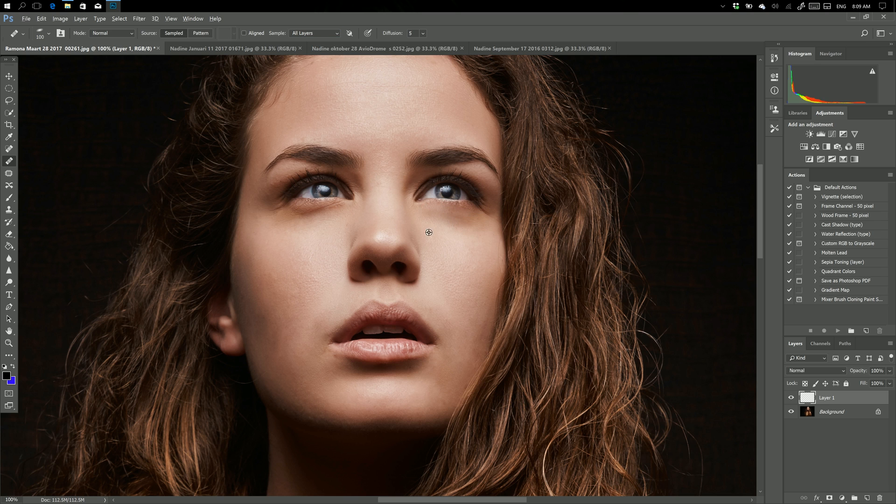
{"action": "left_click_drag", "start_coordinate": [429, 231], "coordinate": [423, 218]}
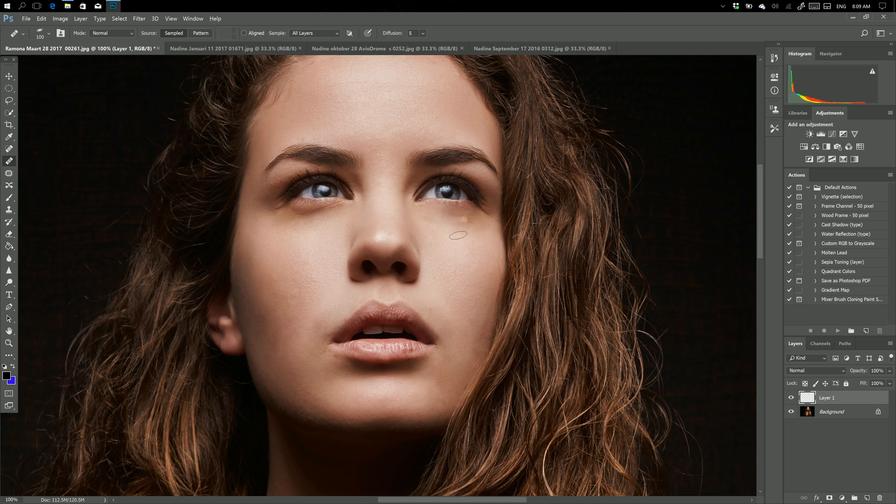
{"action": "left_click", "coordinate": [451, 232], "text": "alt"}
{"action": "left_click_drag", "start_coordinate": [328, 214], "coordinate": [287, 226]}
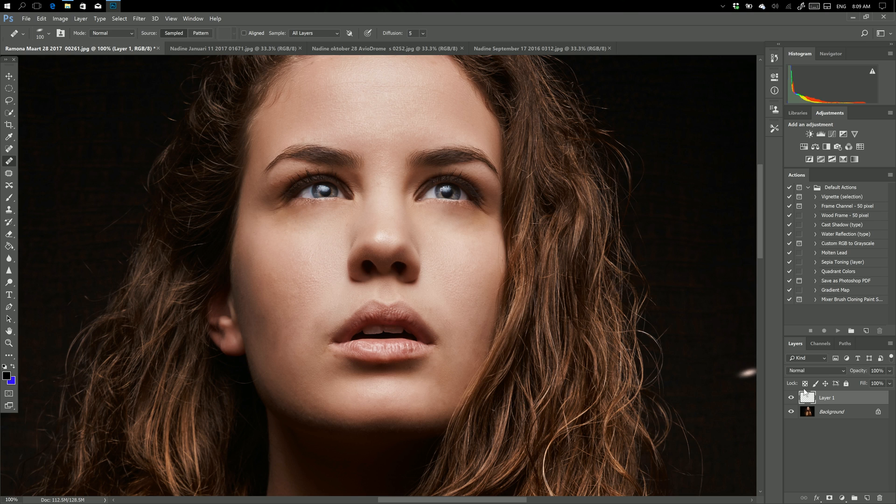
{"action": "left_click", "coordinate": [891, 372]}
Lower Layer 1's opacity to about 38% and toggle it to compare before and after.
{"action": "left_click_drag", "start_coordinate": [889, 383], "coordinate": [864, 381]}
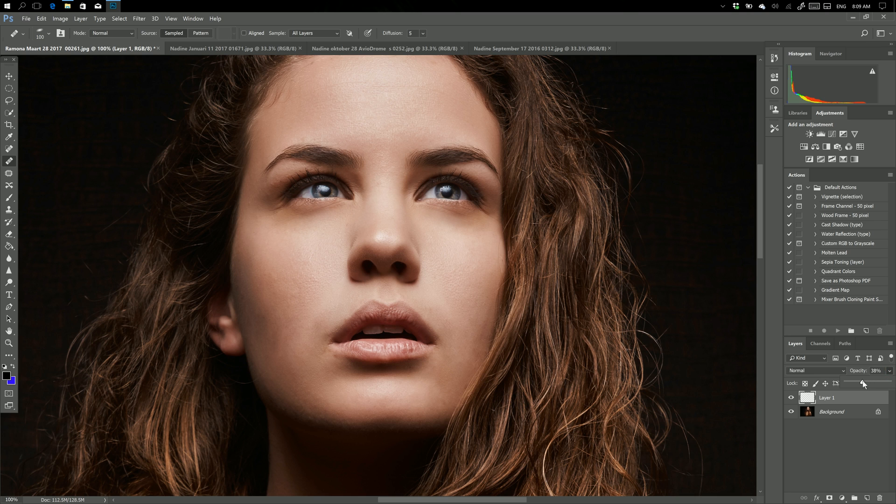
{"action": "left_click", "coordinate": [792, 398]}
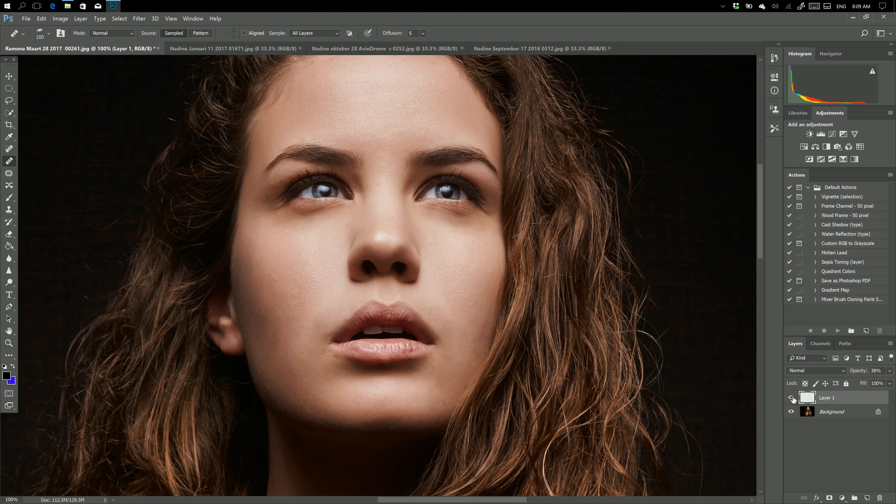
{"action": "left_click", "coordinate": [891, 372]}
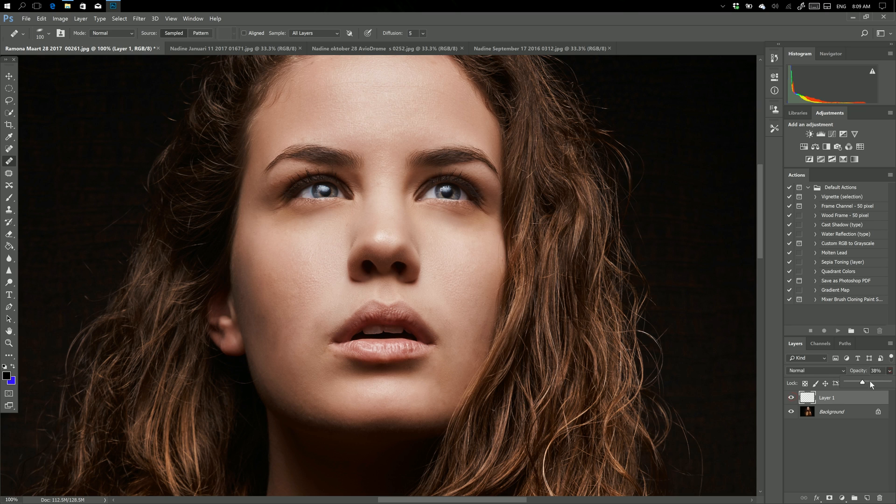